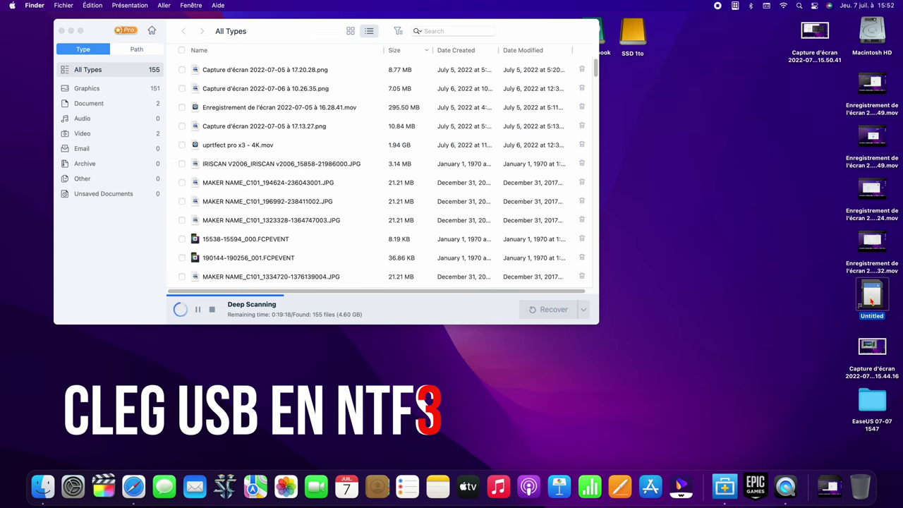
# Check the contents of the Untitled drive, close its window and return to the running deep scan
pyautogui.moveTo(413, 89); pyautogui.dragTo(540, 233)
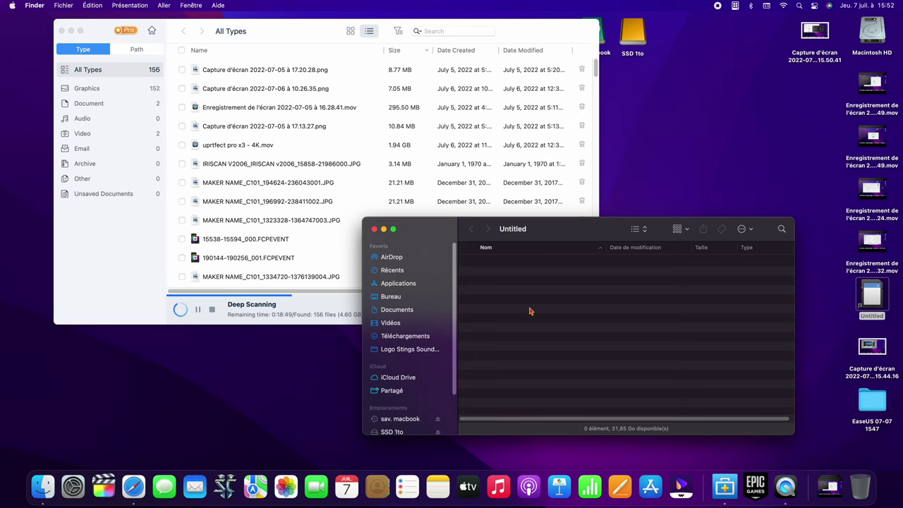
pyautogui.press('super+w')
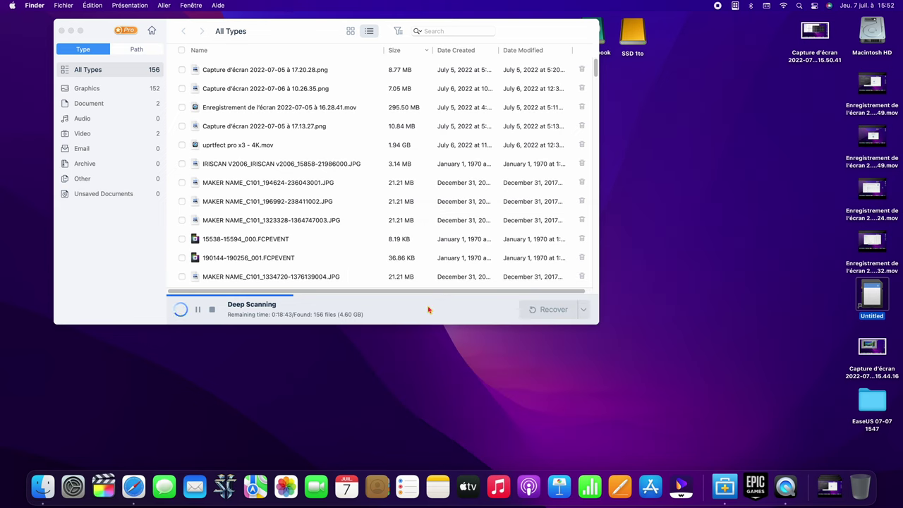
pyautogui.click(430, 309)
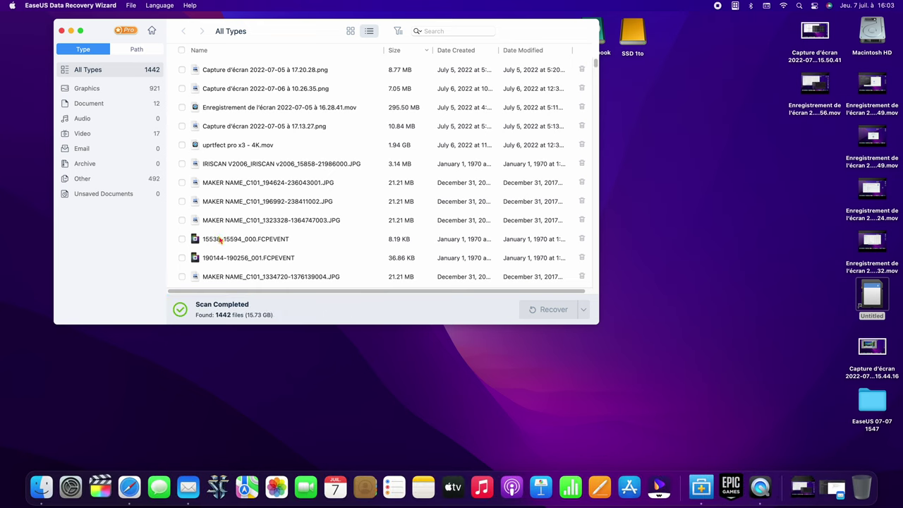
# Look through the recoverable files in the scan results, including the MAKER NAME images and uprtfect pro x3 - 4K.mov
pyautogui.click(254, 145)
pyautogui.click(264, 164)
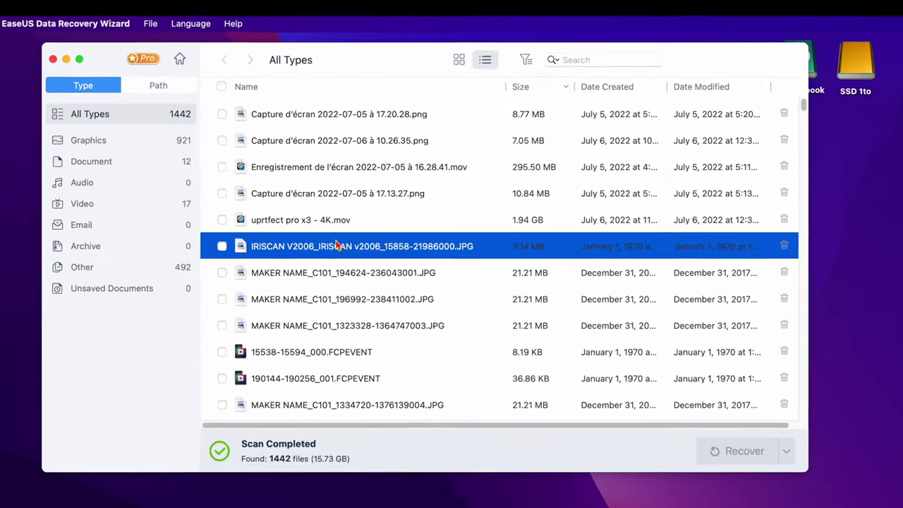
pyautogui.click(295, 340)
pyautogui.click(308, 311)
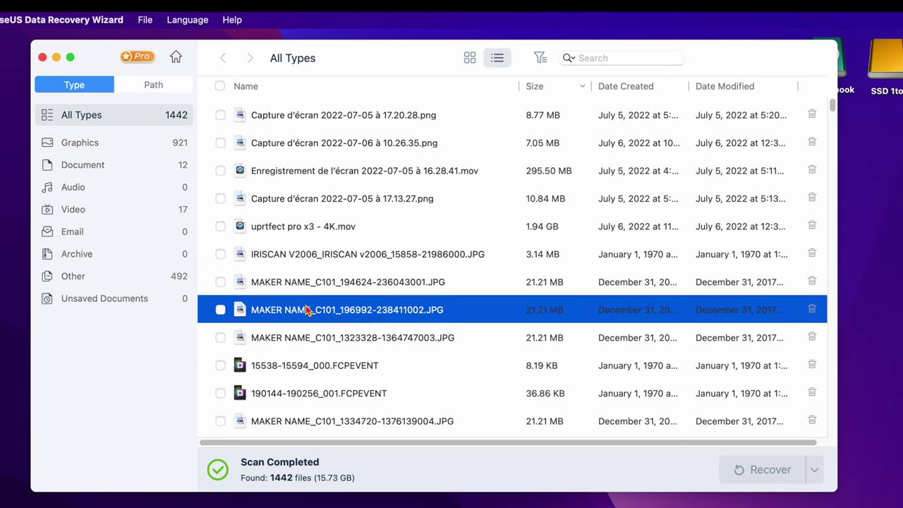
pyautogui.click(308, 284)
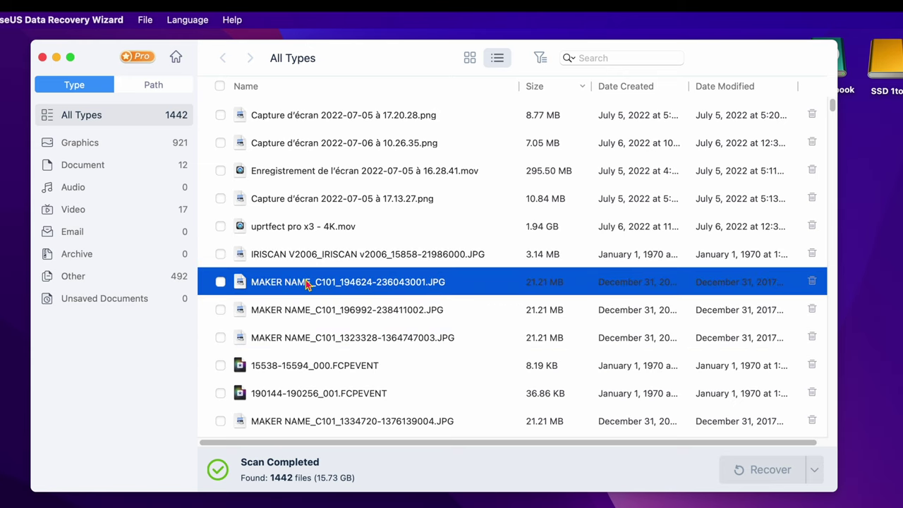
pyautogui.click(312, 238)
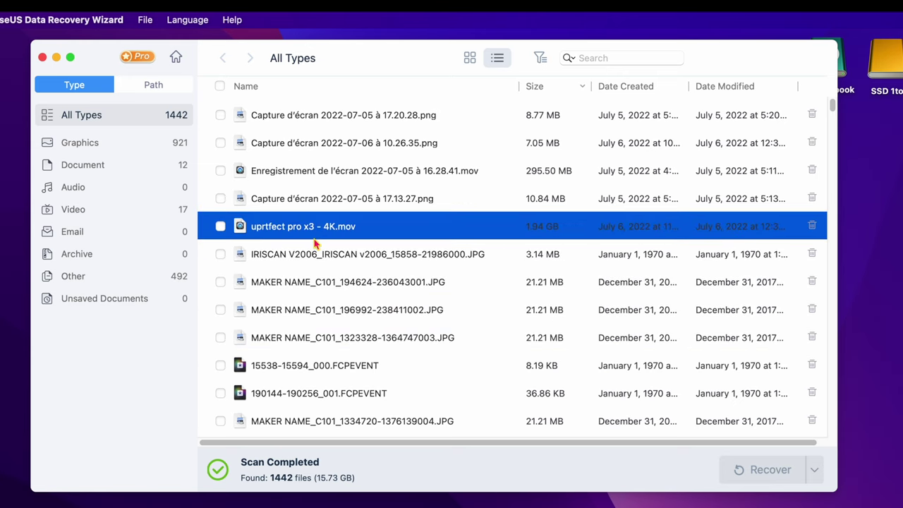
# Preview IRISCAN V2006_IRISCAN v2006_15858-21986000.JPG, recover it to the Desktop and dismiss the completion message
pyautogui.click(318, 268)
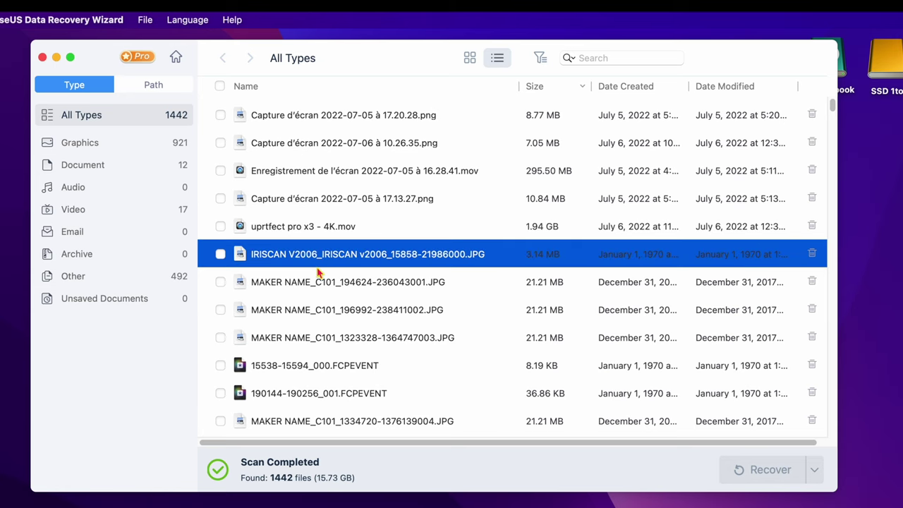
pyautogui.doubleClick(318, 273)
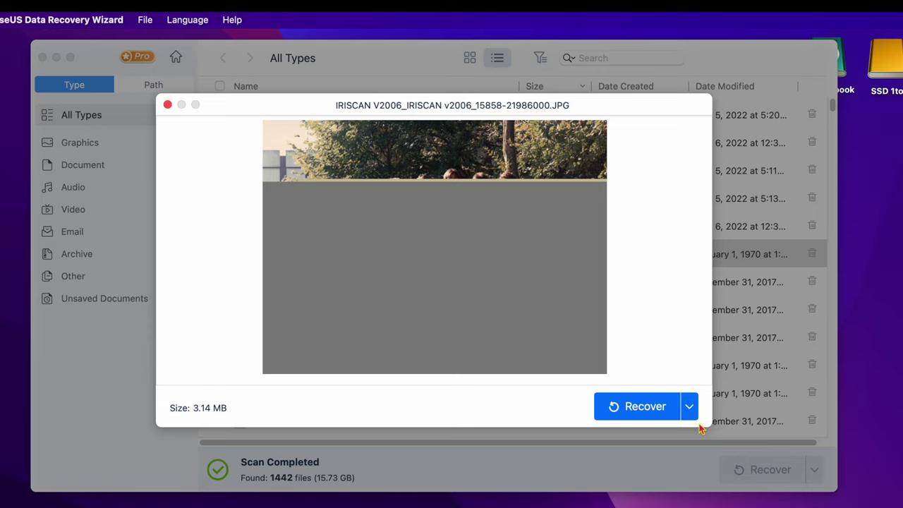
pyautogui.click(644, 407)
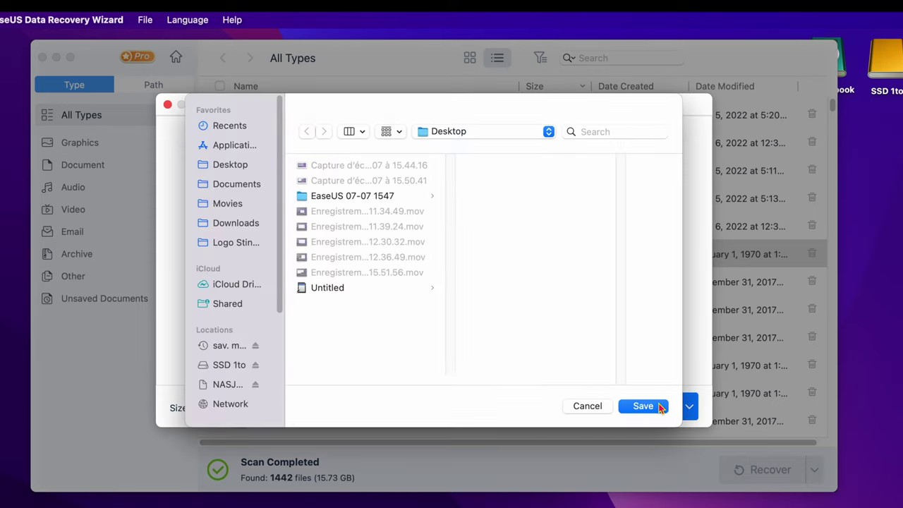
pyautogui.click(655, 409)
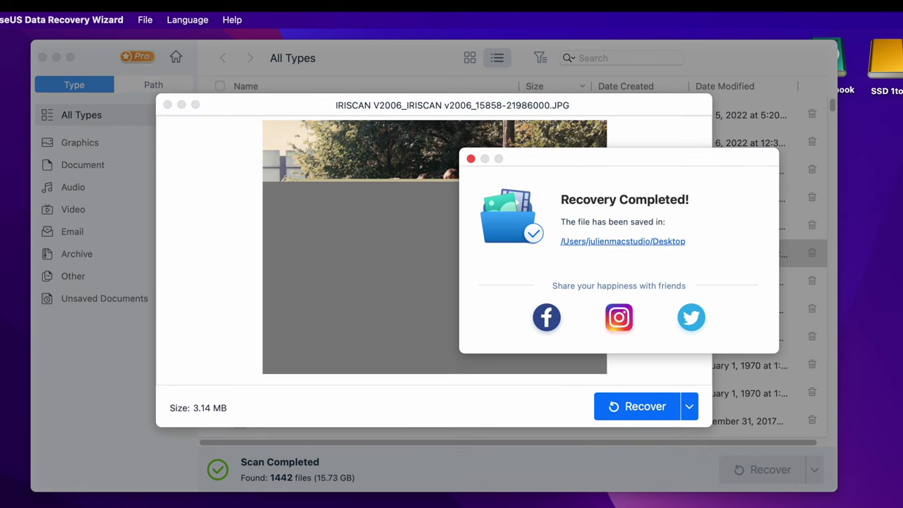
pyautogui.click(472, 158)
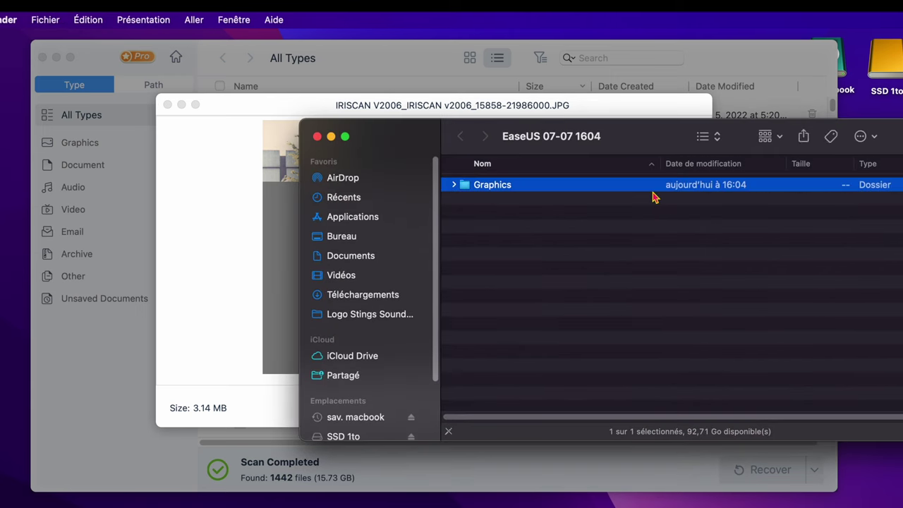
# Browse the recovered EaseUS 07-07 1604 folder through Graphics and jpg, and preview the recovered IRISCAN image
pyautogui.press('super+Down')
pyautogui.press('Down')
pyautogui.press('space')
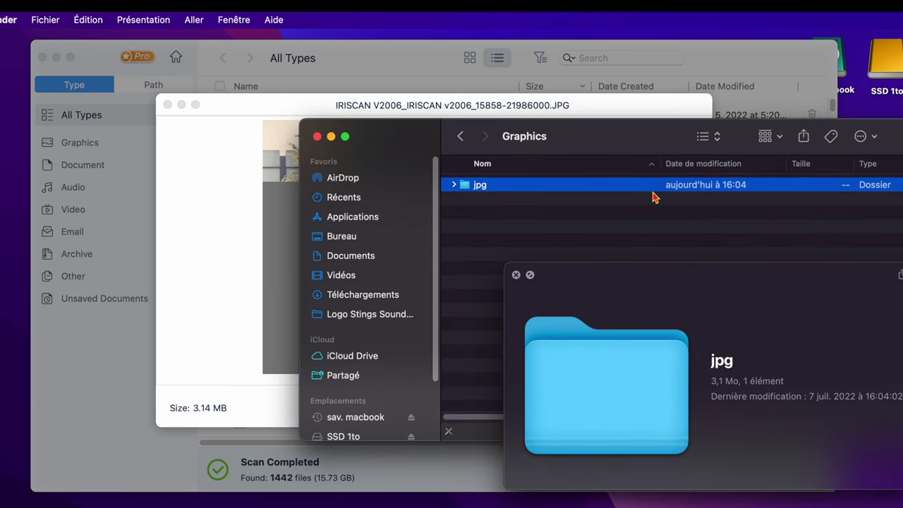
pyautogui.press('super+Down')
pyautogui.press('Down')
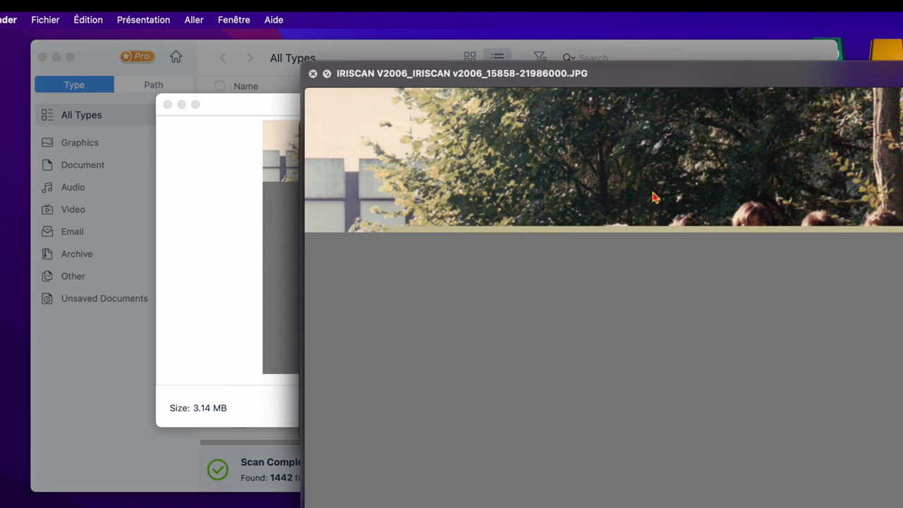
pyautogui.click(793, 246)
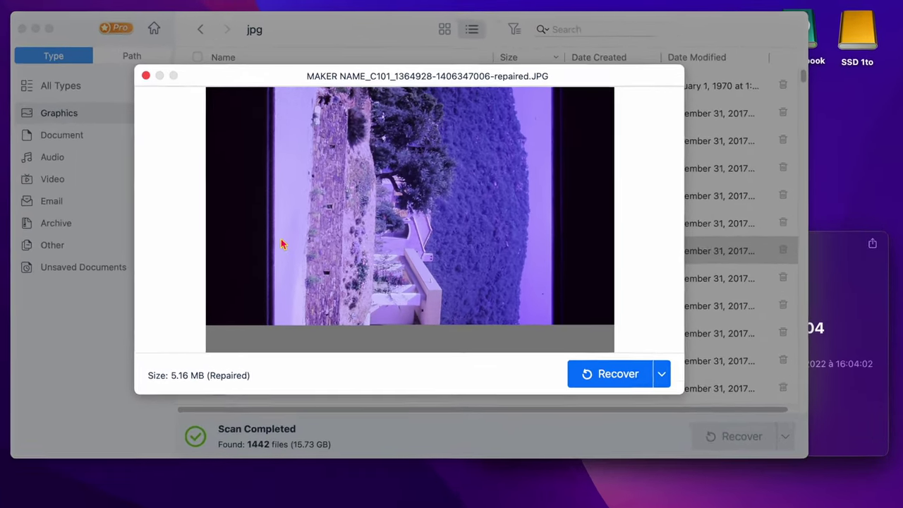
# Step through the previews of the MAKER NAME JPG images found by the scan to check their condition
pyautogui.press('Down')
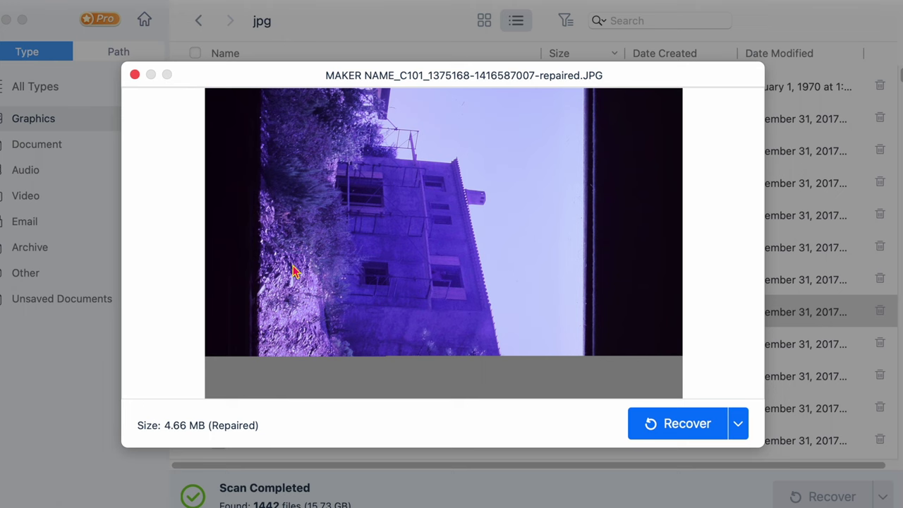
pyautogui.press('Down')
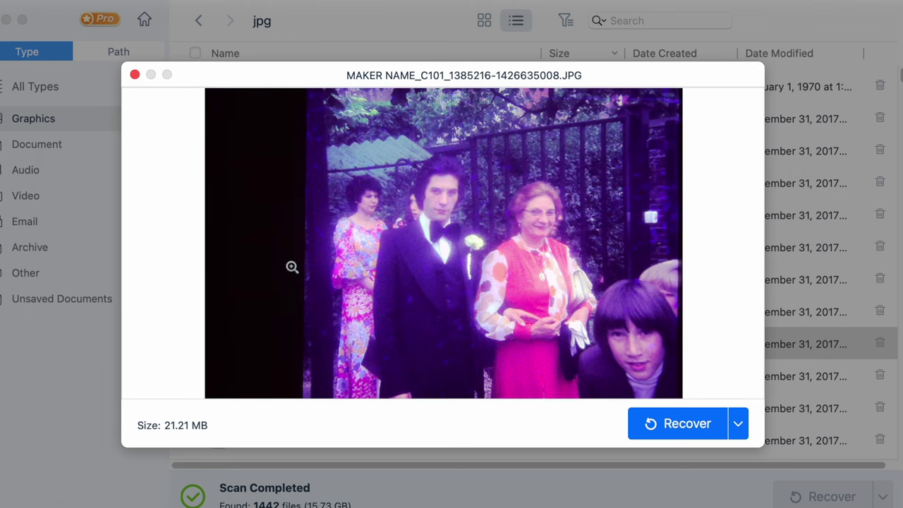
pyautogui.press('Down')
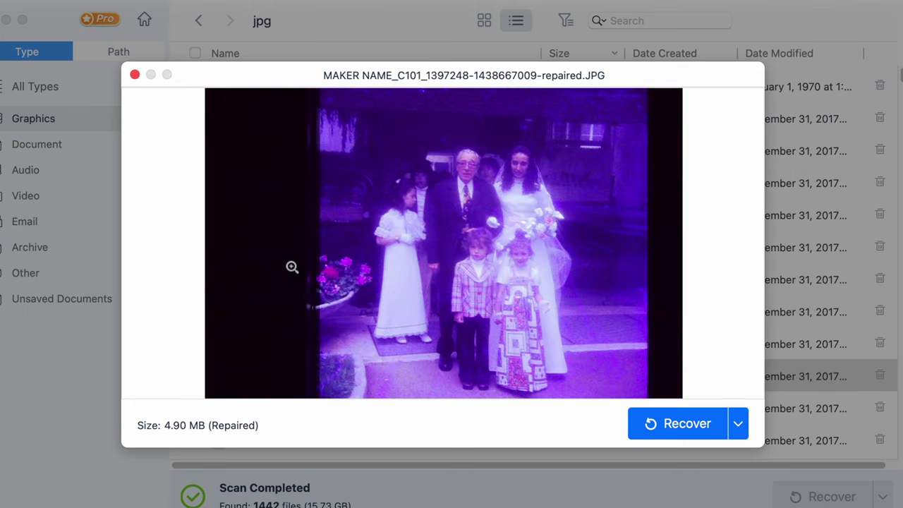
pyautogui.press('Down')
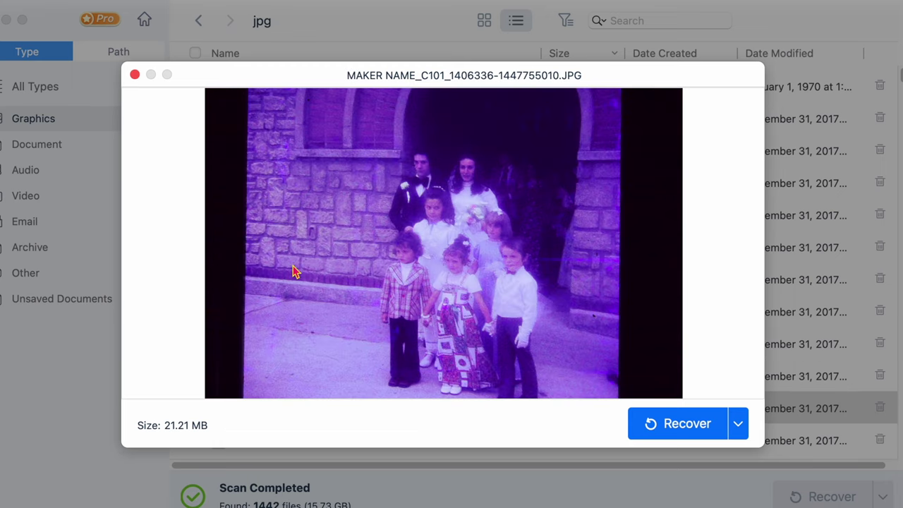
pyautogui.press('Down')
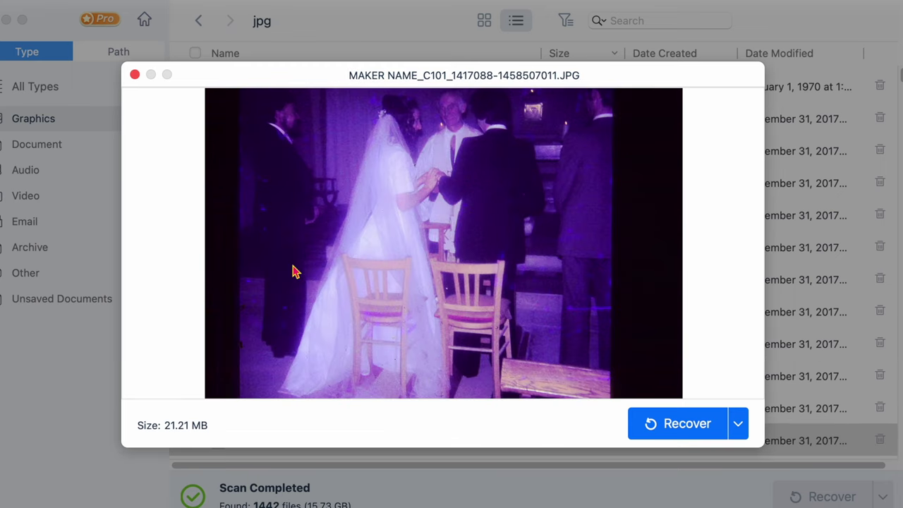
pyautogui.press('Down')
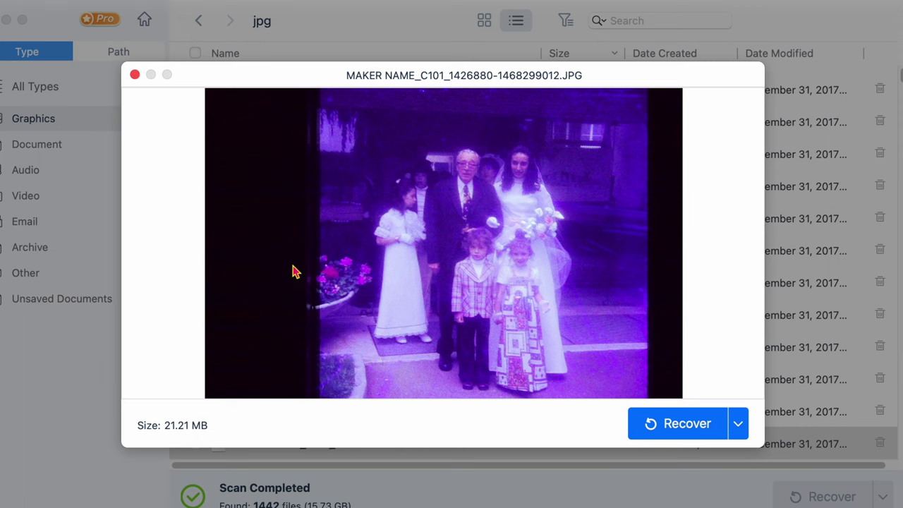
pyautogui.press('Down')
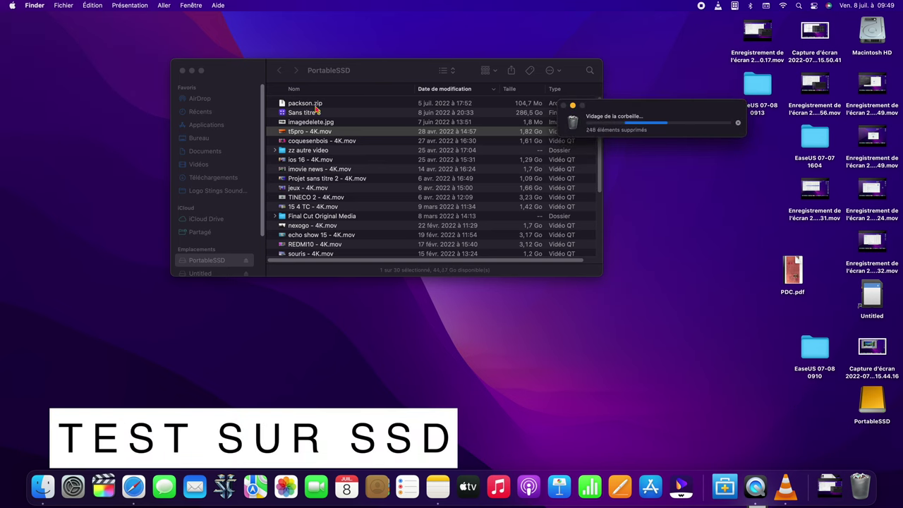
# Select packson.zip on the PortableSSD, then switch to EaseUS Data Recovery Wizard and start scanning the PortableSSD volume
pyautogui.click(320, 130)
pyautogui.click(314, 104)
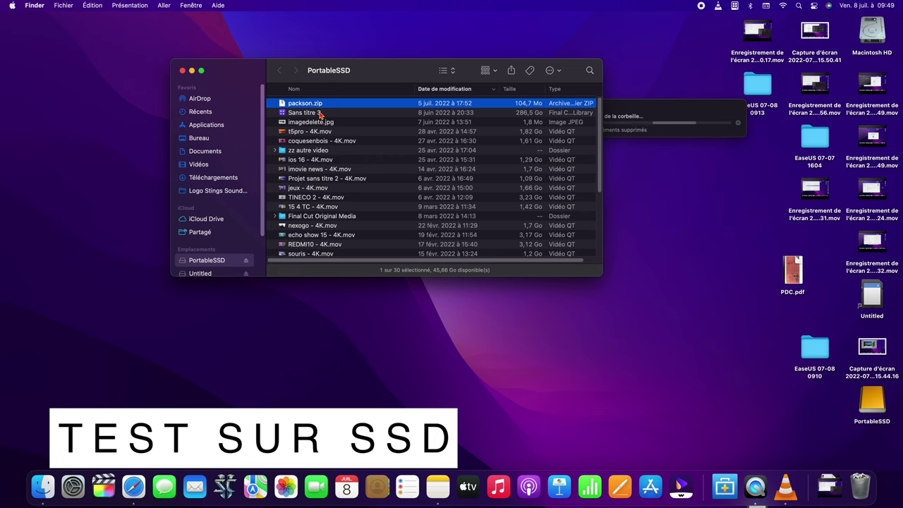
pyautogui.press('super+Tab')
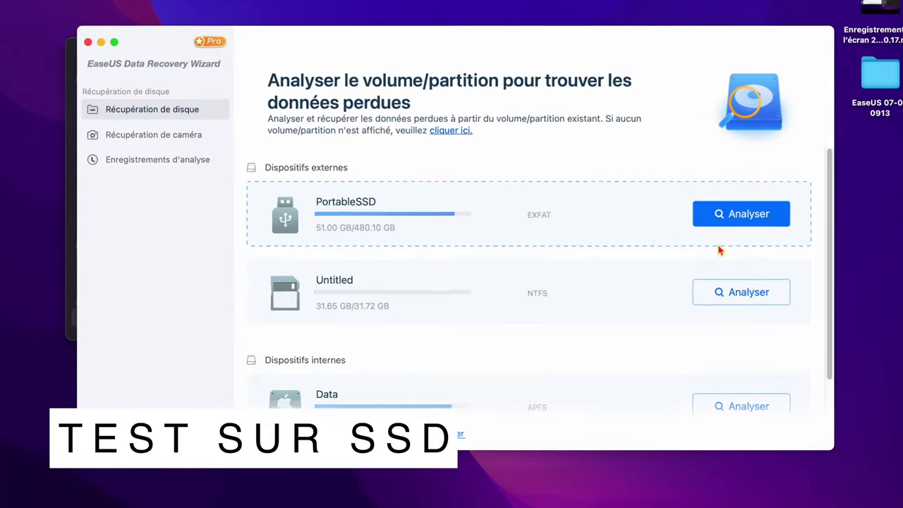
pyautogui.click(740, 223)
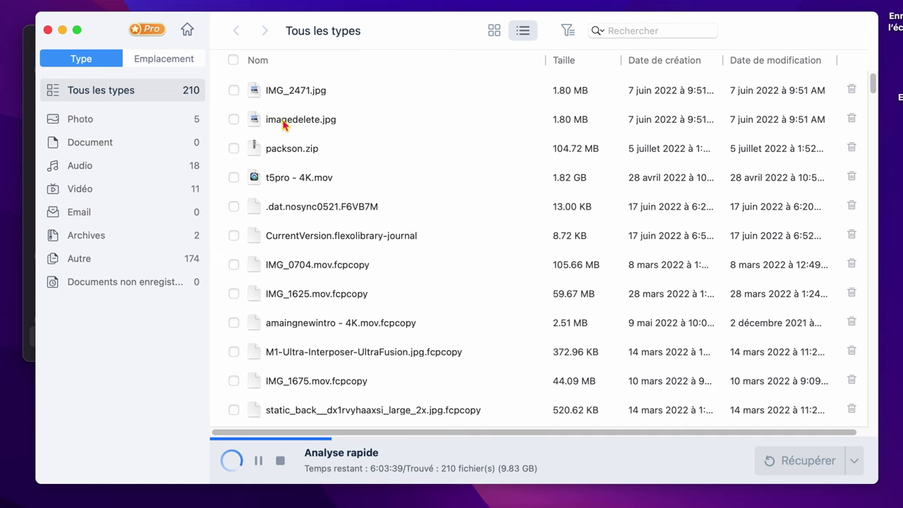
# Preview imagedelete.jpg from the PortableSSD scan results and close the preview
pyautogui.click(285, 125)
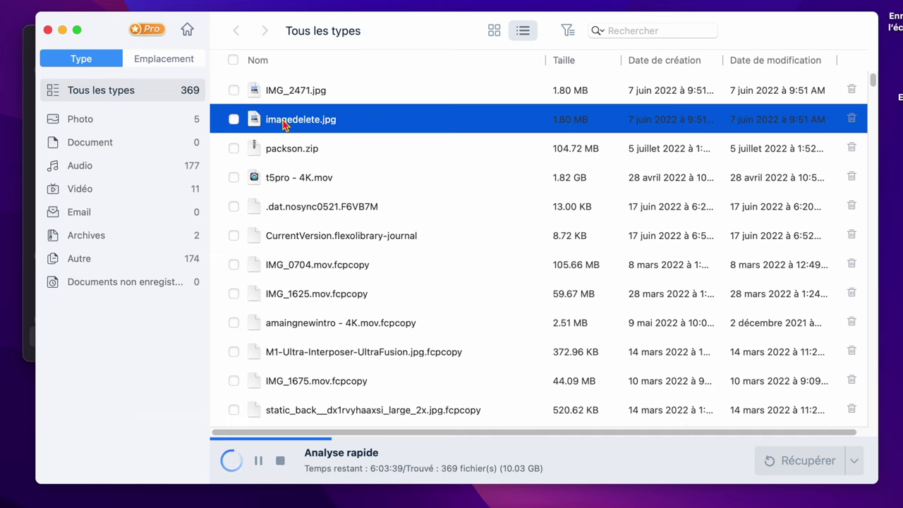
pyautogui.doubleClick(285, 125)
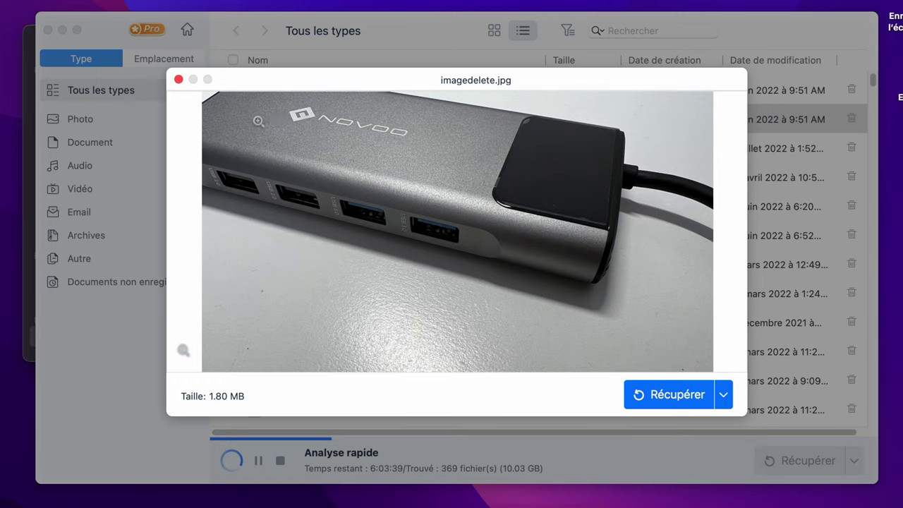
pyautogui.click(179, 80)
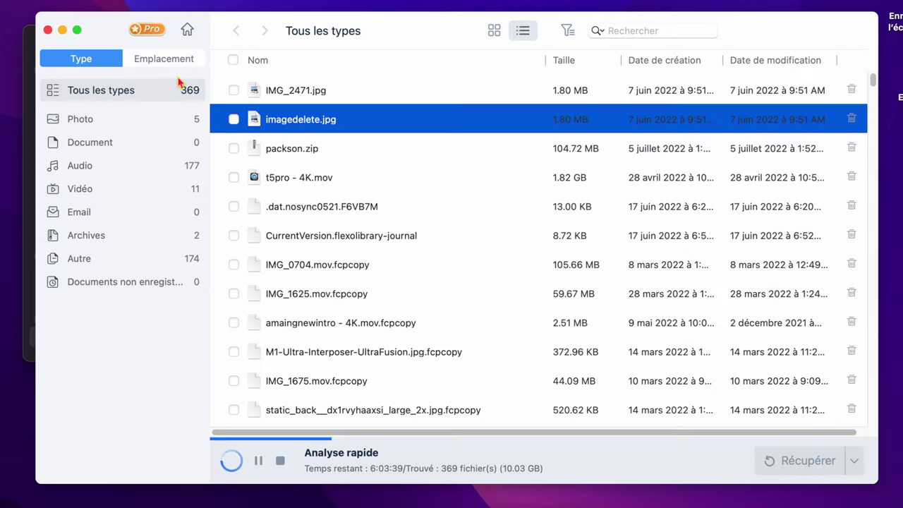
# Check packson.zip in the scan results and open the preview of t5pro - 4K.mov
pyautogui.click(315, 156)
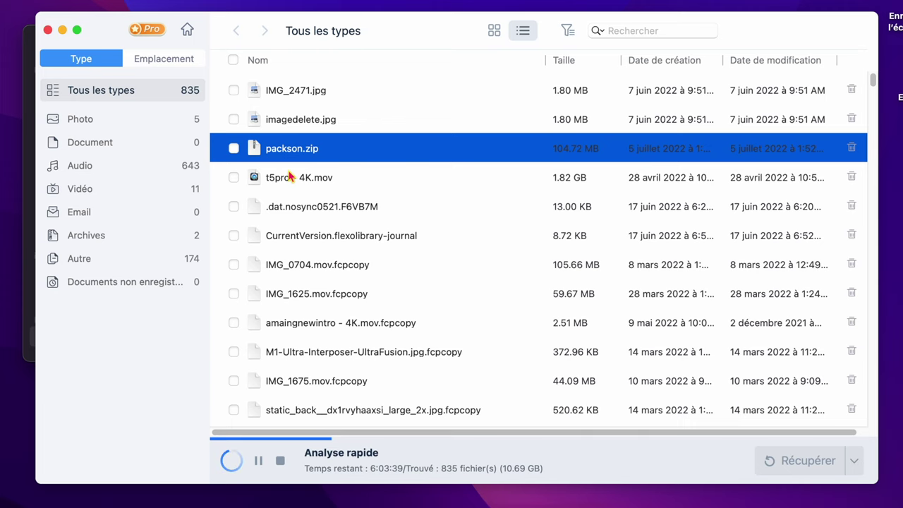
pyautogui.click(289, 177)
pyautogui.doubleClick(289, 177)
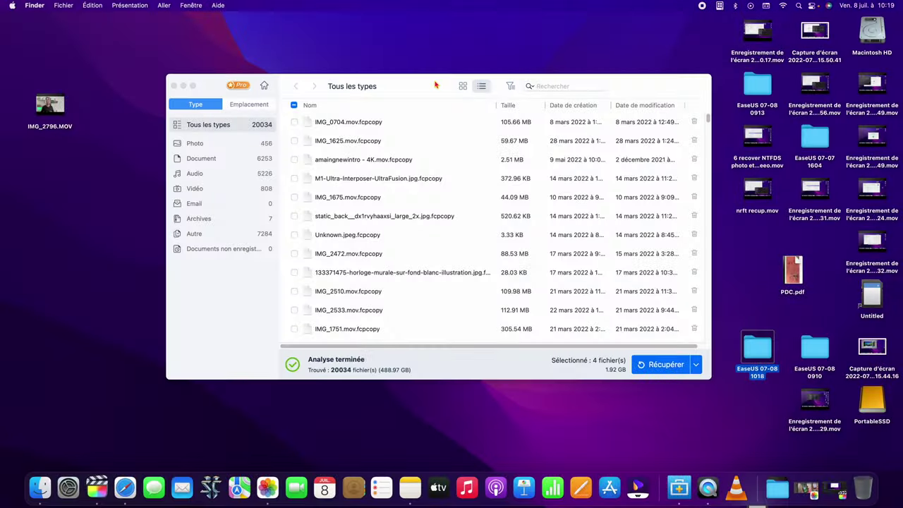
# Recover the ticked IMG_2471.jpg, imagedelete.jpg, packson.zip and t5pro - 4K.mov to Bureau, and open the EaseUS 07-08 1020 folder
pyautogui.moveTo(399, 79); pyautogui.dragTo(355, 64)
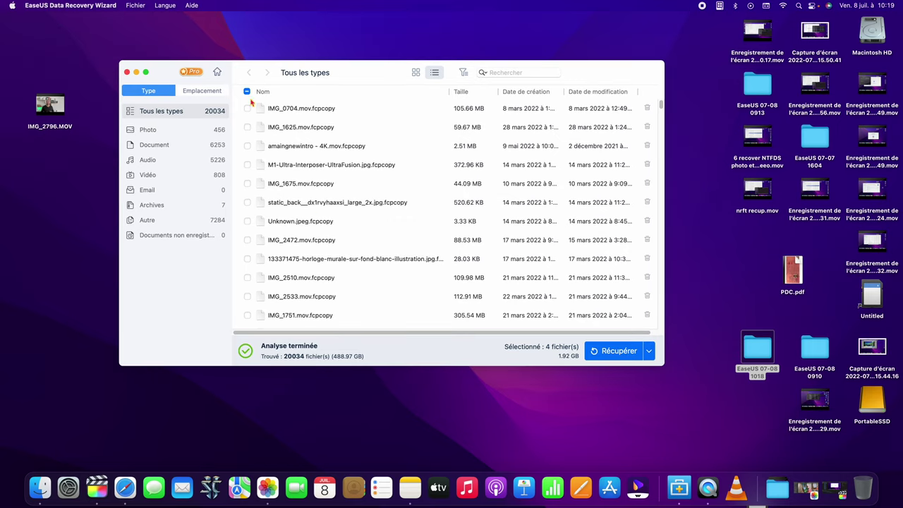
pyautogui.scroll(3, 312, 207)
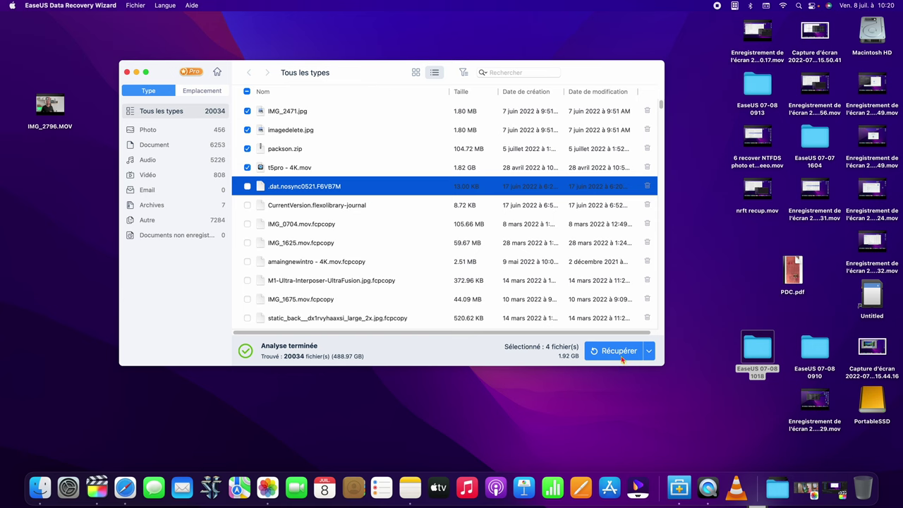
pyautogui.click(613, 352)
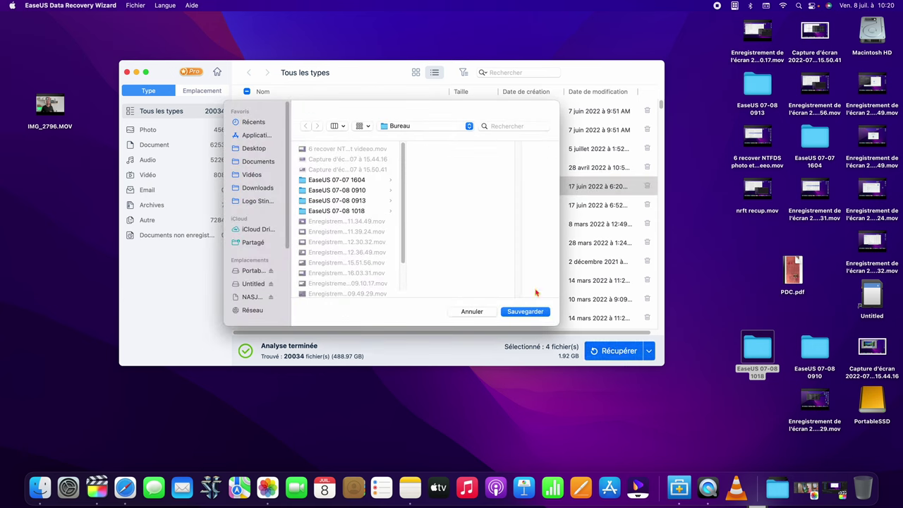
pyautogui.click(527, 312)
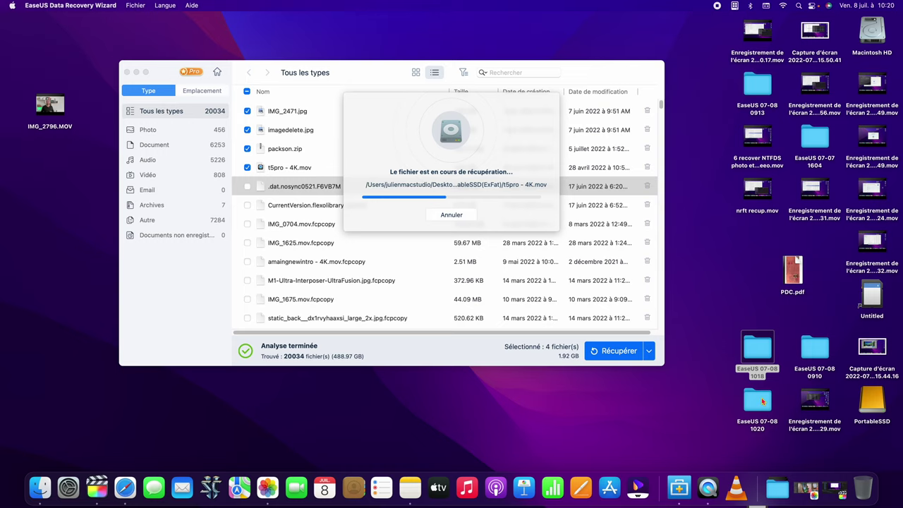
pyautogui.doubleClick(763, 401)
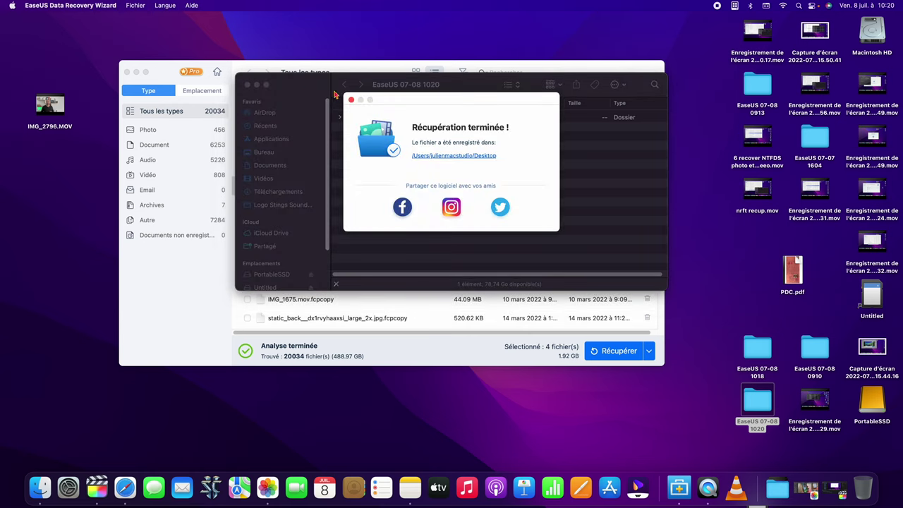
# Open the recovered PortableSSD(ExFat) folder and preview imagedelete.jpg and IMG_2471.jpg in turn, closing each preview
pyautogui.click(349, 102)
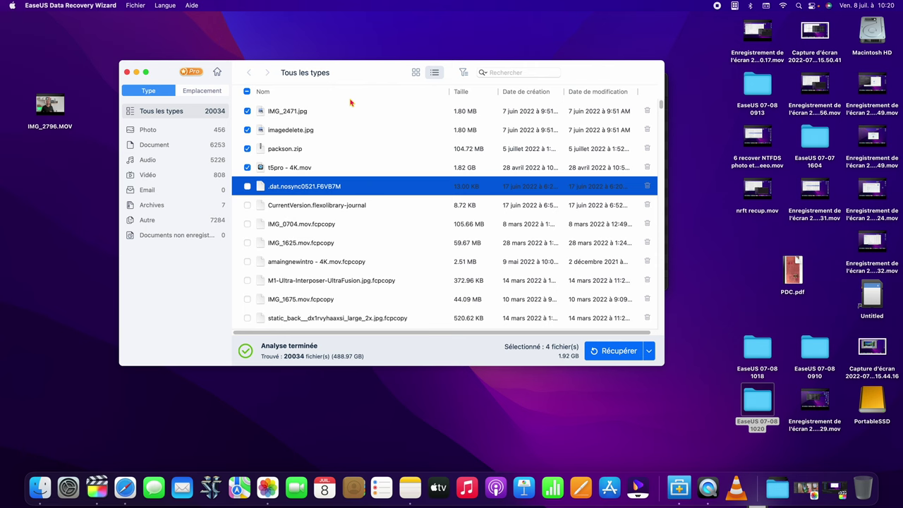
pyautogui.doubleClick(359, 115)
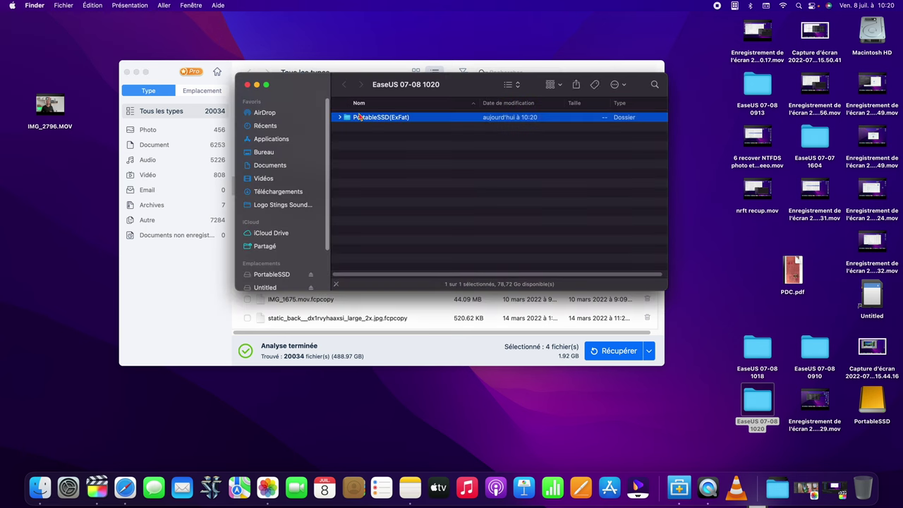
pyautogui.click(359, 117)
pyautogui.press('space')
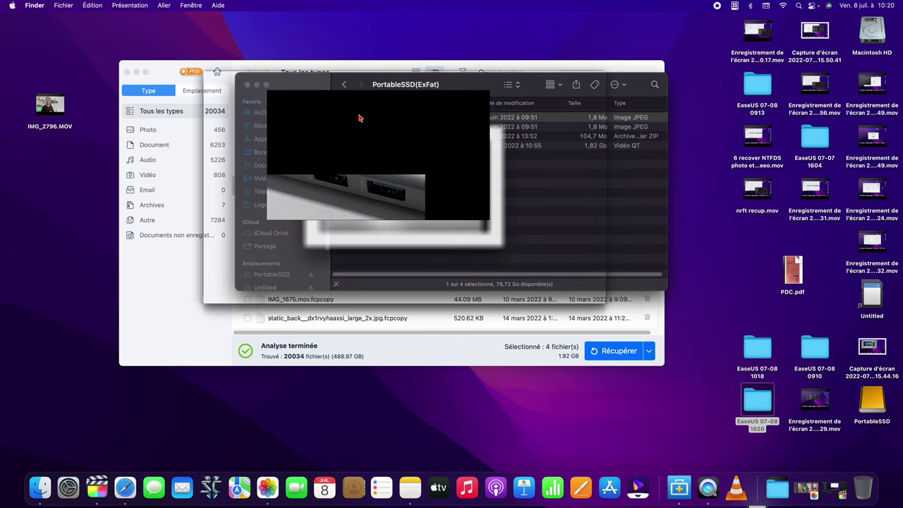
pyautogui.press('space')
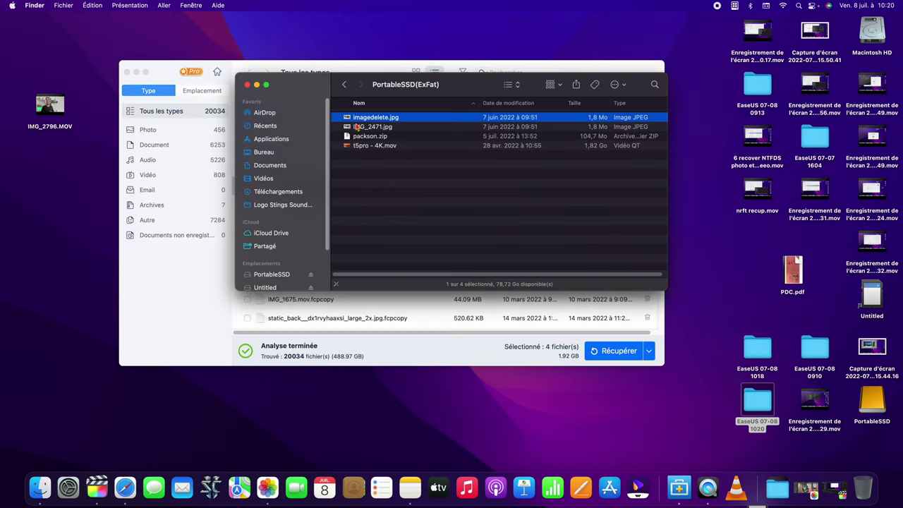
pyautogui.click(357, 130)
pyautogui.press('space')
pyautogui.press('space')
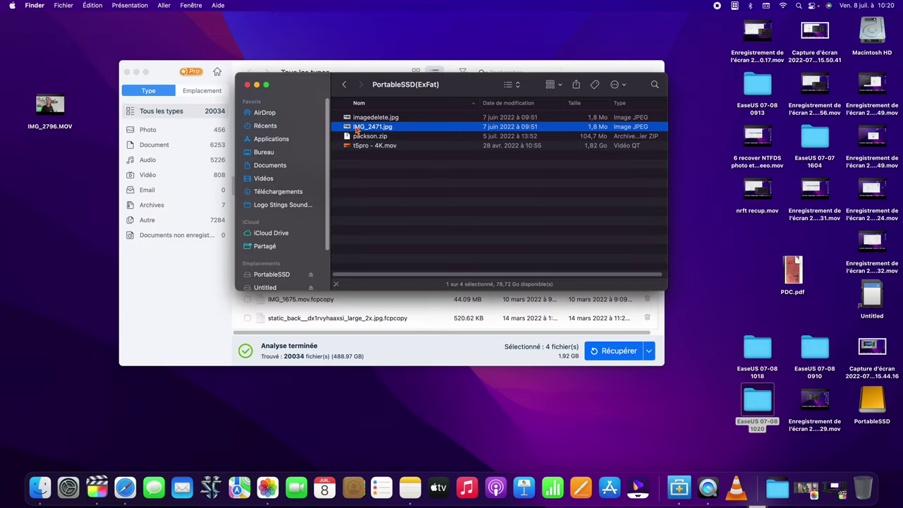
# Open the recovered t5pro - 4K.mov in QuickTime Player, play it, skim through to the end and close the video
pyautogui.click(368, 153)
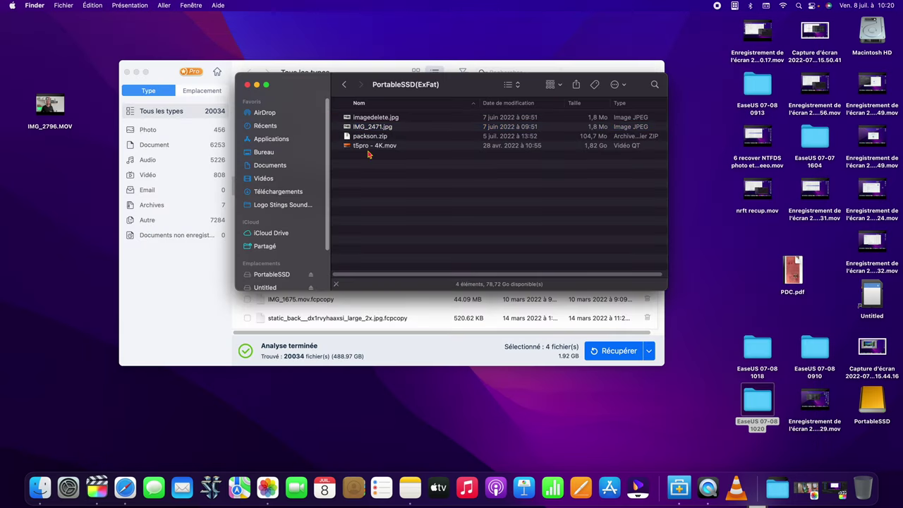
pyautogui.doubleClick(366, 144)
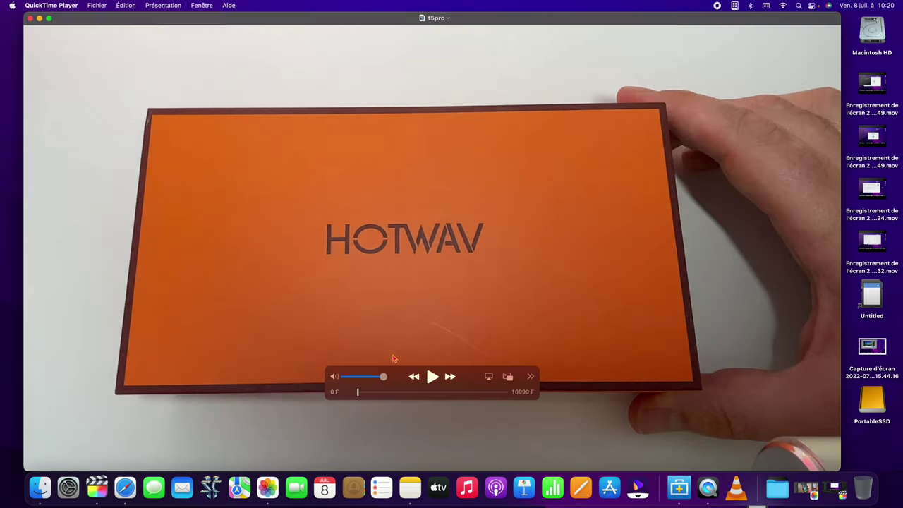
pyautogui.click(429, 377)
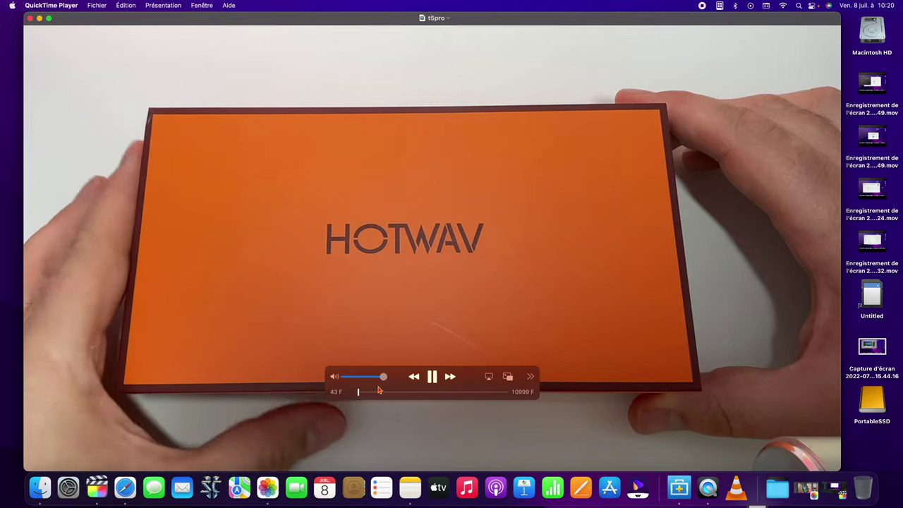
pyautogui.moveTo(367, 393); pyautogui.dragTo(509, 400)
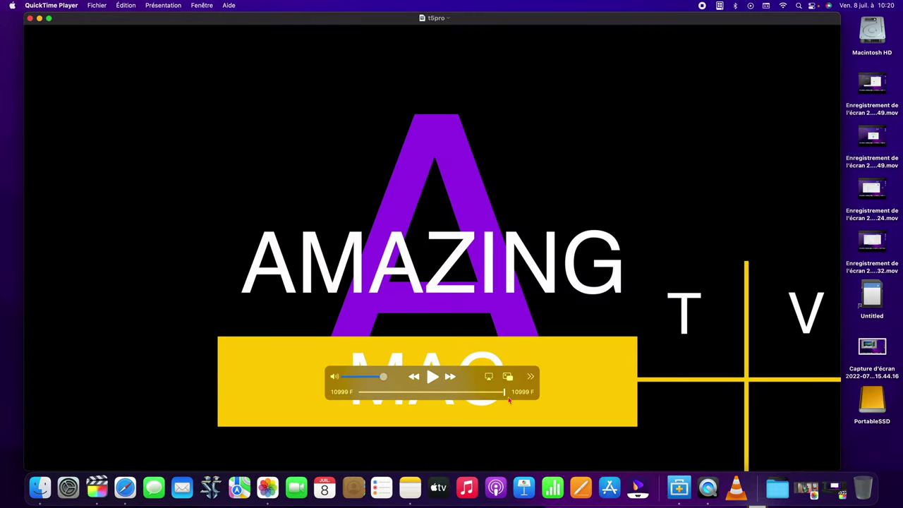
pyautogui.press('super+w')
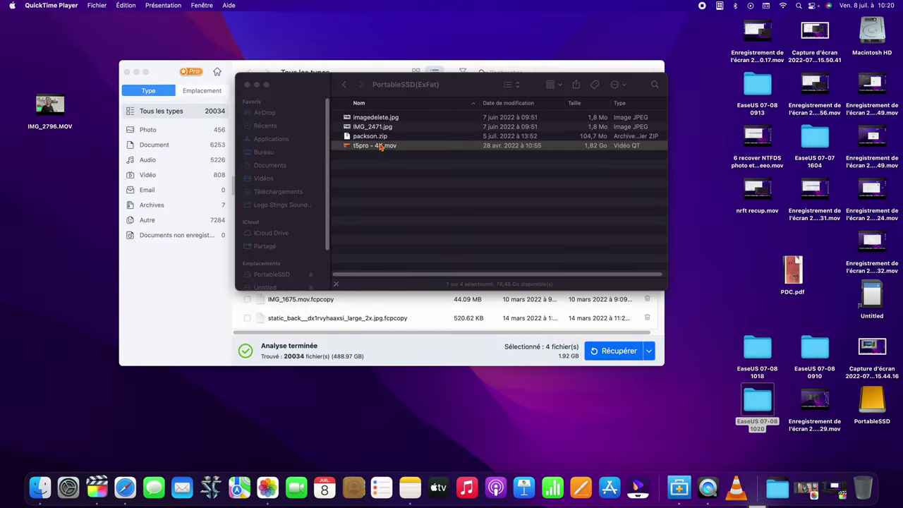
# Extract the recovered packson.zip archive from the PortableSSD(ExFat) folder
pyautogui.click(380, 128)
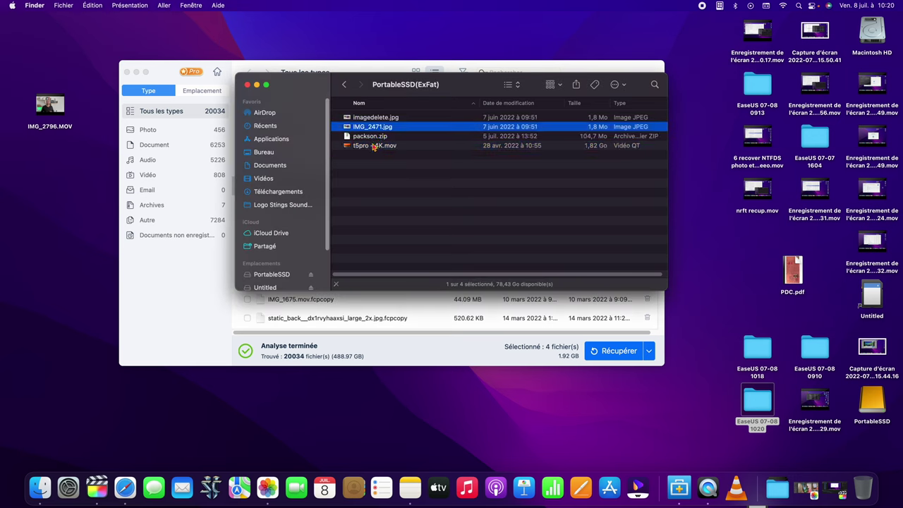
pyautogui.click(371, 138)
pyautogui.doubleClick(371, 139)
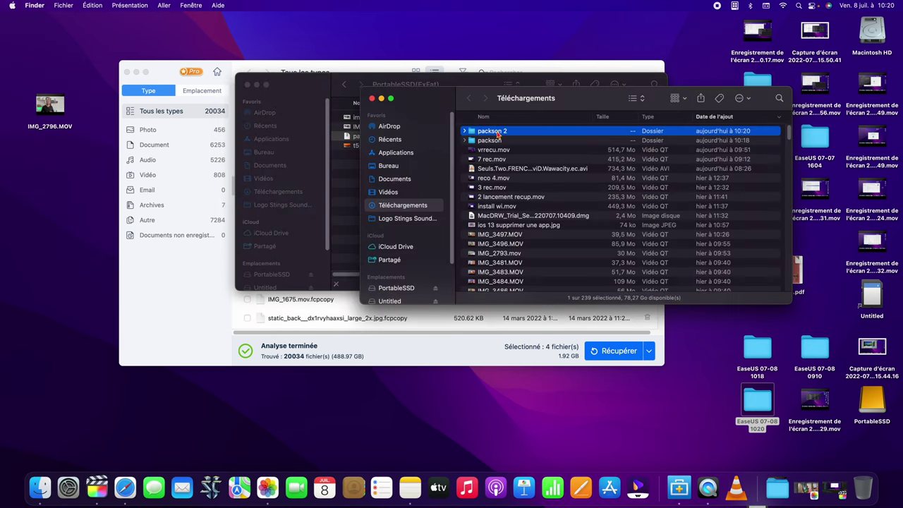
# Open the newly extracted packson 2 folder in Téléchargements and preview the audio file Flyby soft-003.wav
pyautogui.doubleClick(497, 131)
pyautogui.click(498, 150)
pyautogui.press('space')
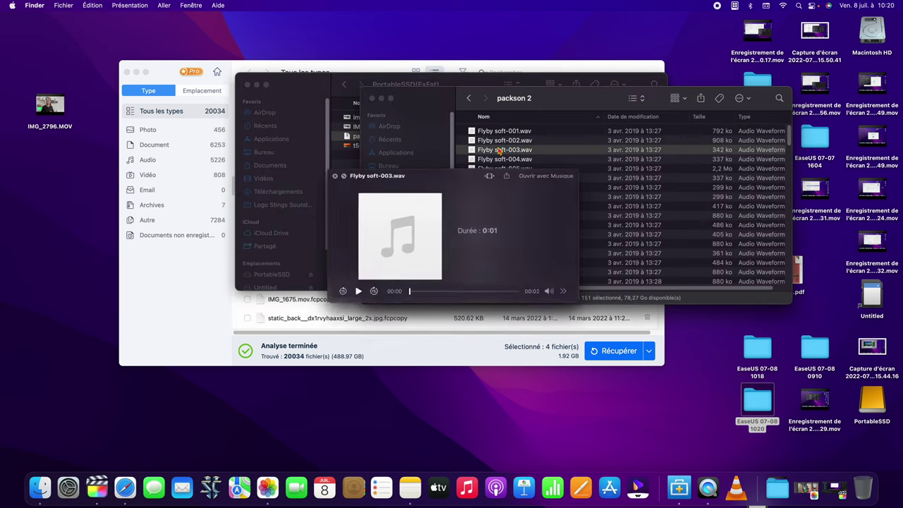